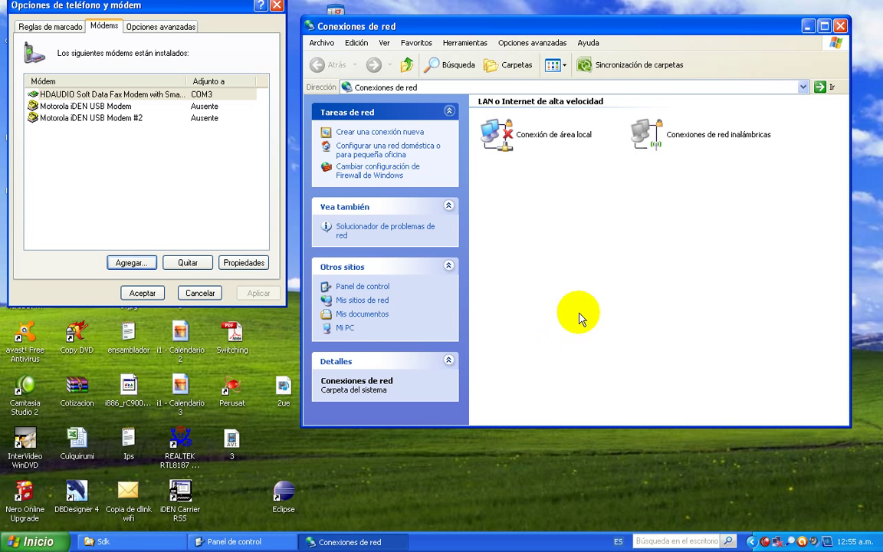
Step: Enable the Conexiones de red inalámbricas wireless connection via its right-click Activar option
click(669, 137)
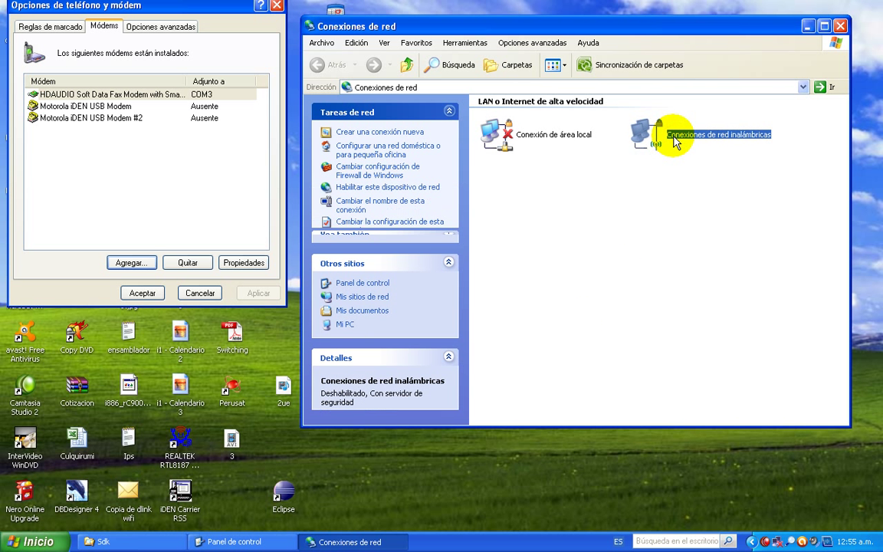
right_click(675, 138)
click(686, 144)
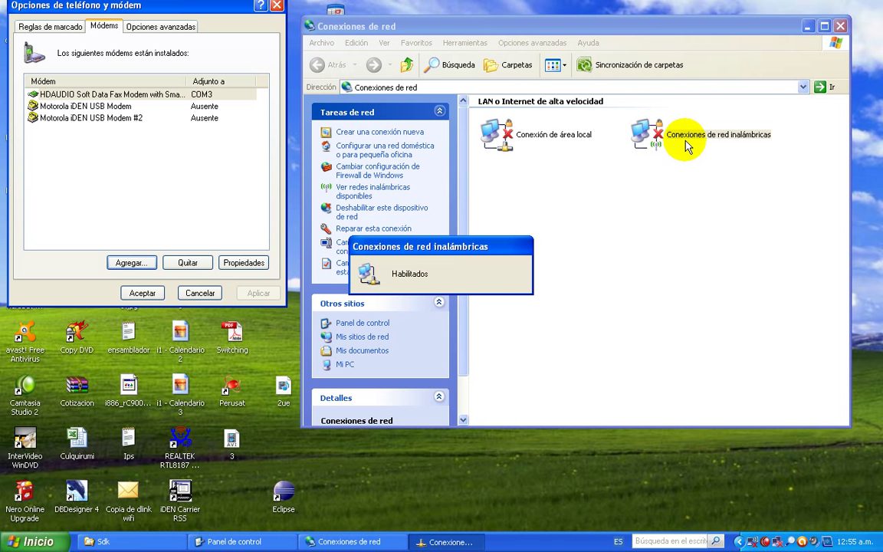
click(676, 183)
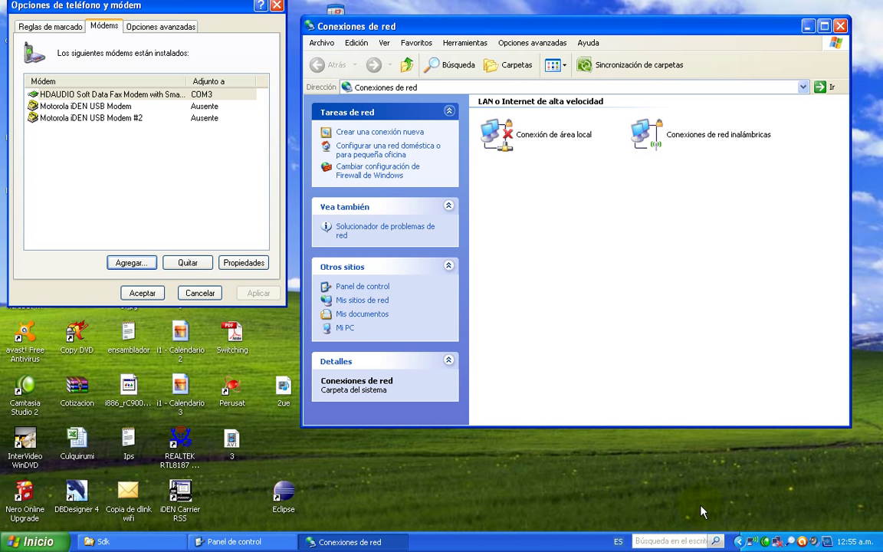
Step: Launch Internet Explorer to Google Perú, decline the default-browser prompt, and minimize it
click(629, 438)
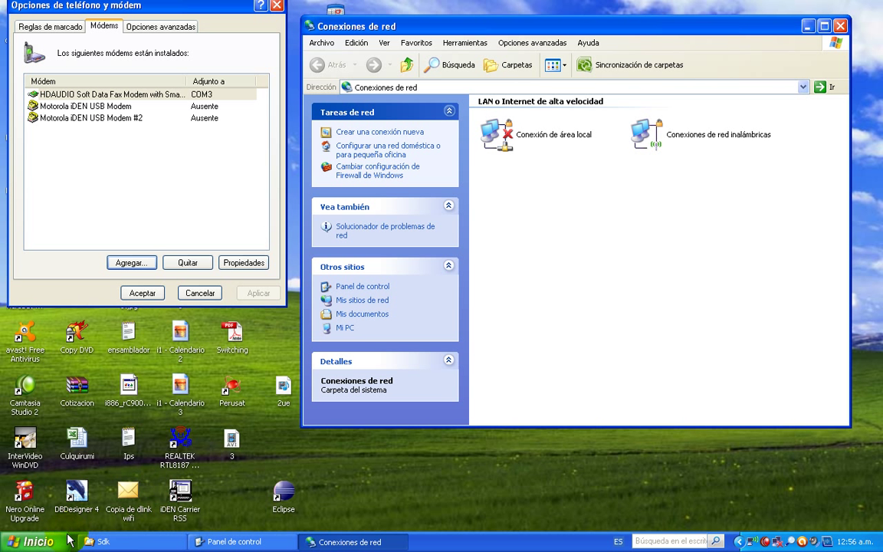
click(32, 541)
mouse_move(191, 359)
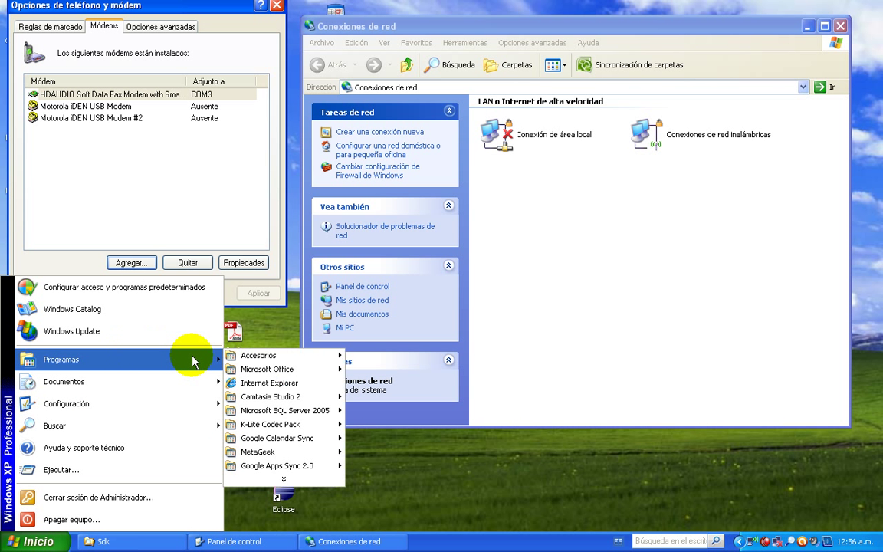
click(261, 384)
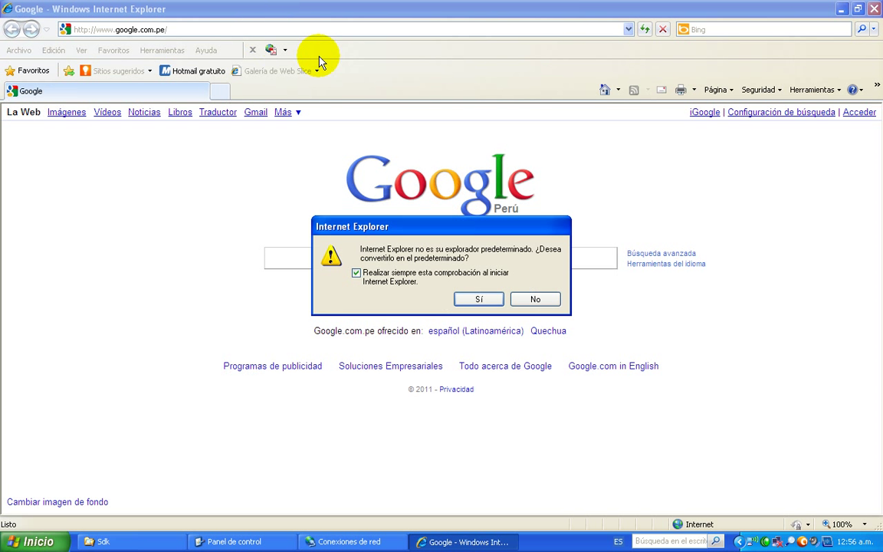
click(536, 299)
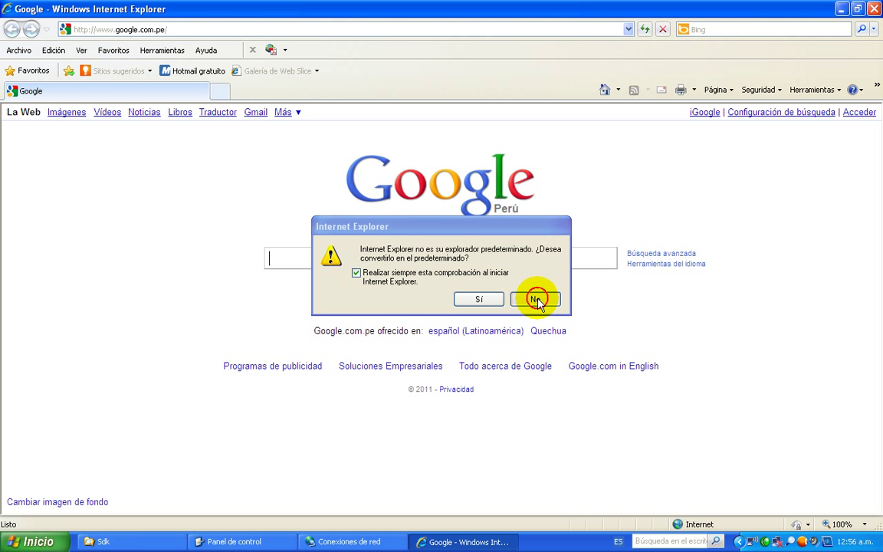
click(843, 9)
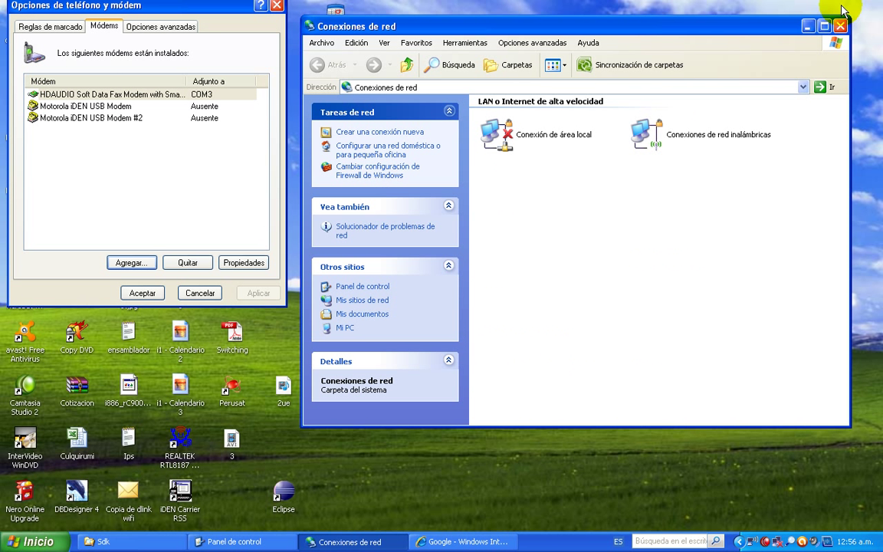
Step: Disable Conexiones de red inalámbricas, then restore the Google Perú browser window from the taskbar
click(676, 140)
right_click(637, 138)
click(692, 146)
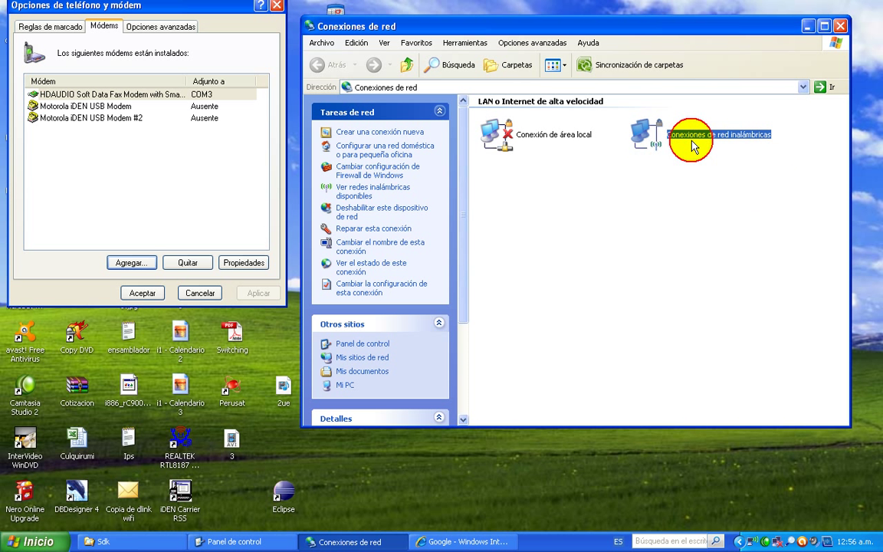
click(640, 232)
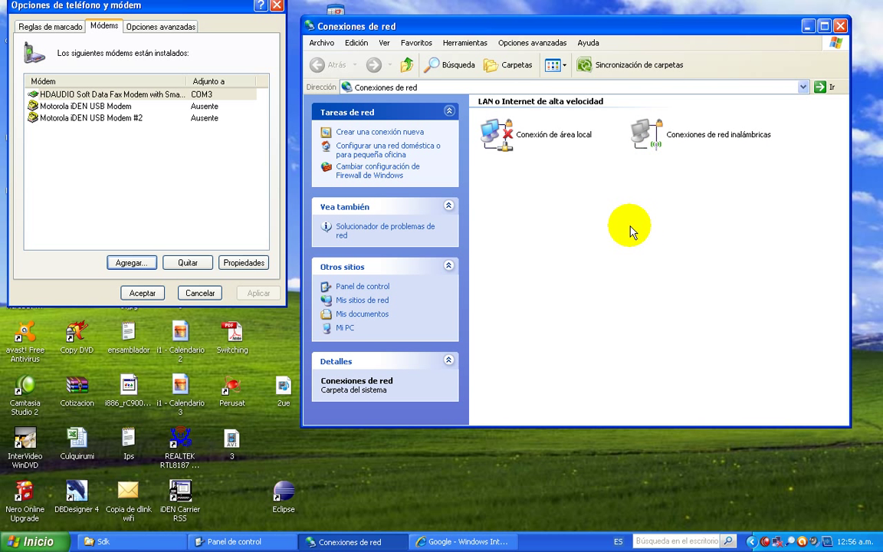
click(460, 543)
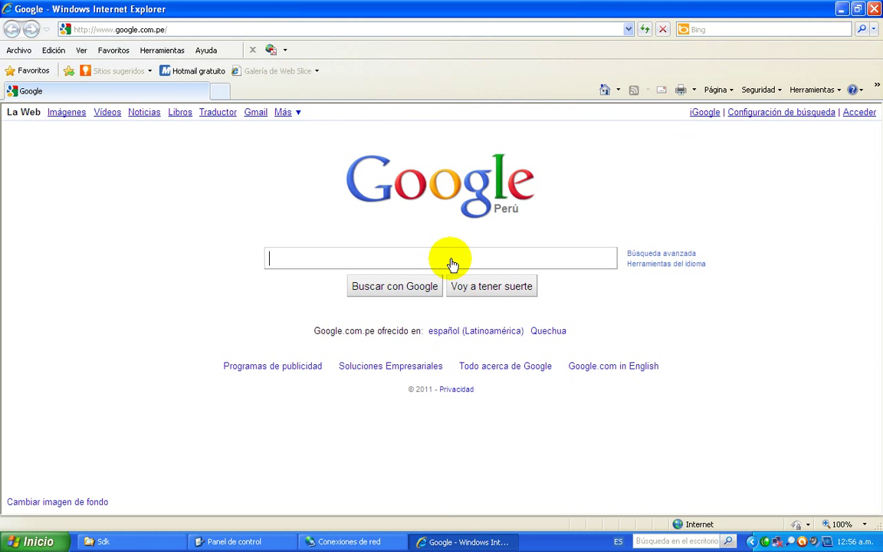
click(276, 32)
click(274, 28)
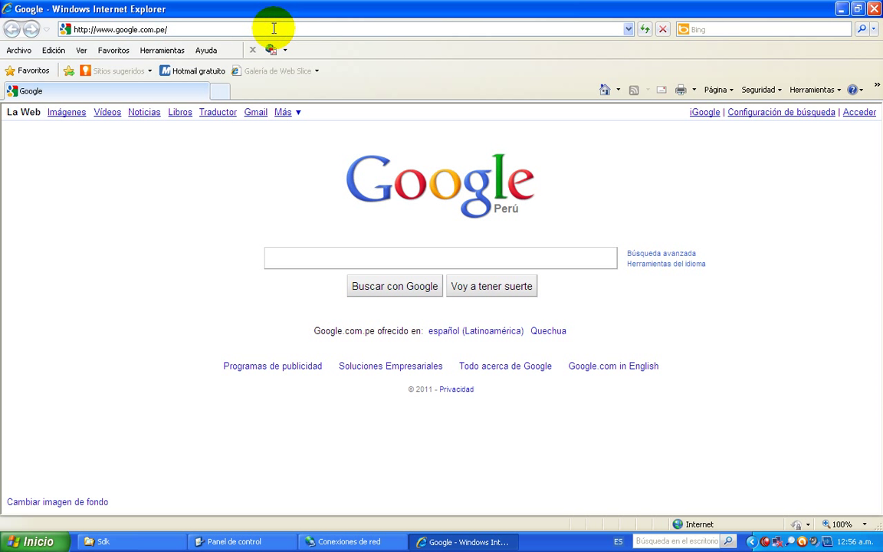
key(Return)
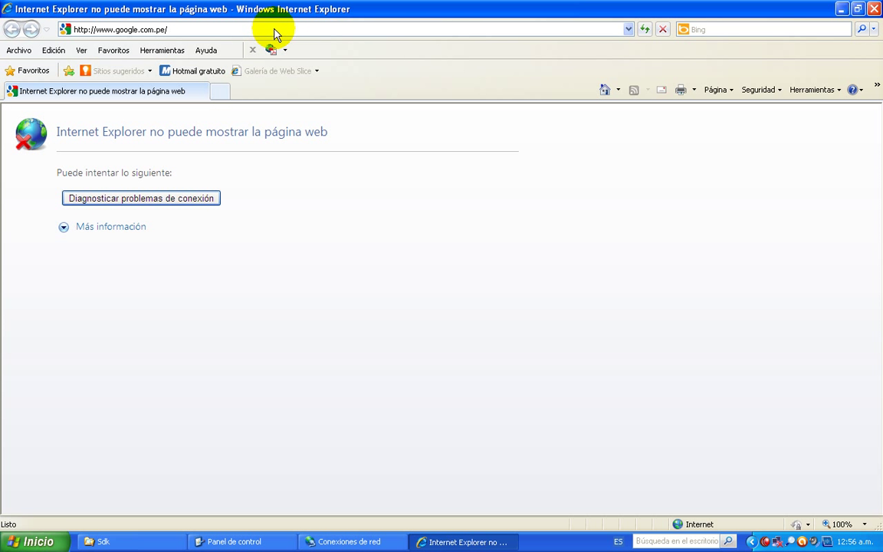
click(841, 8)
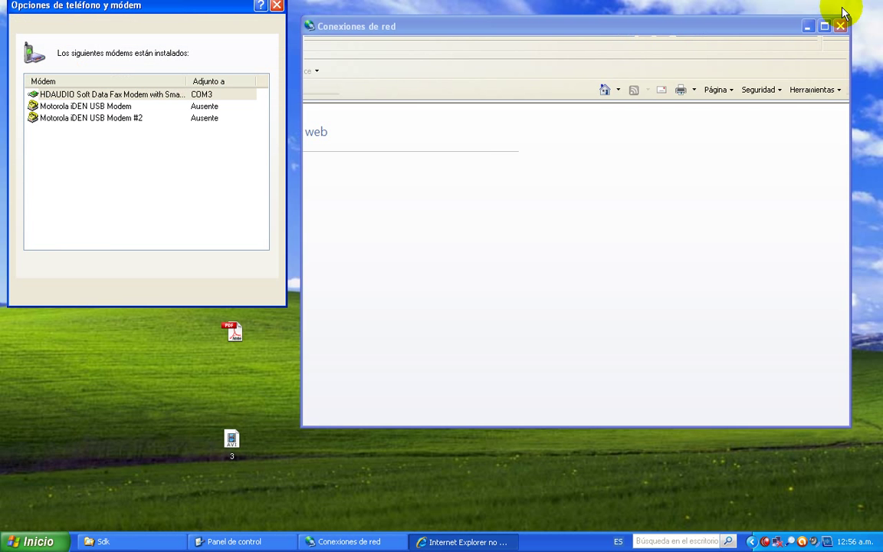
click(671, 290)
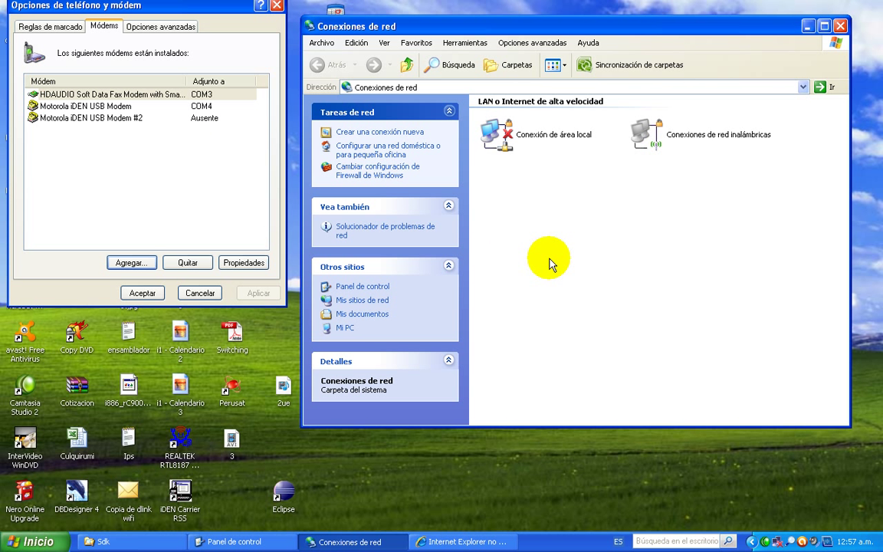
Step: Start the New Connection Wizard and choose a workplace network with a dial-up connection
click(412, 133)
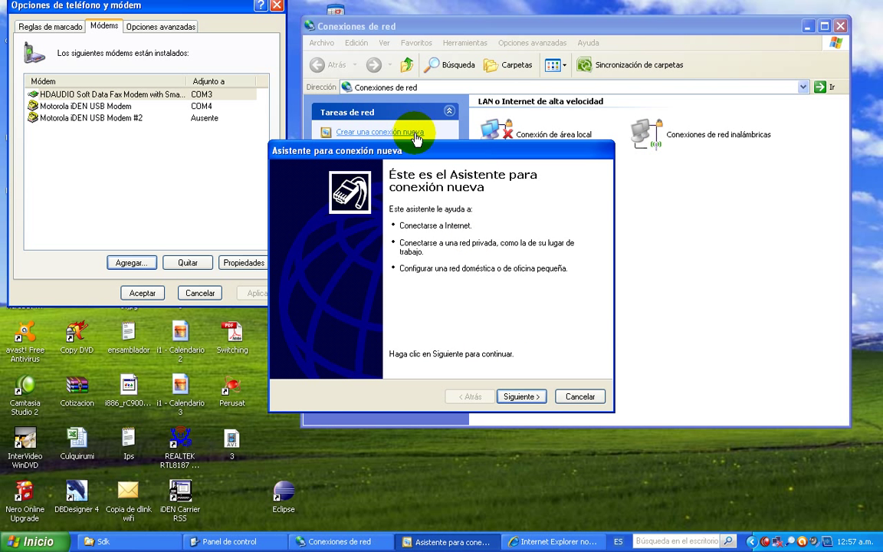
click(522, 397)
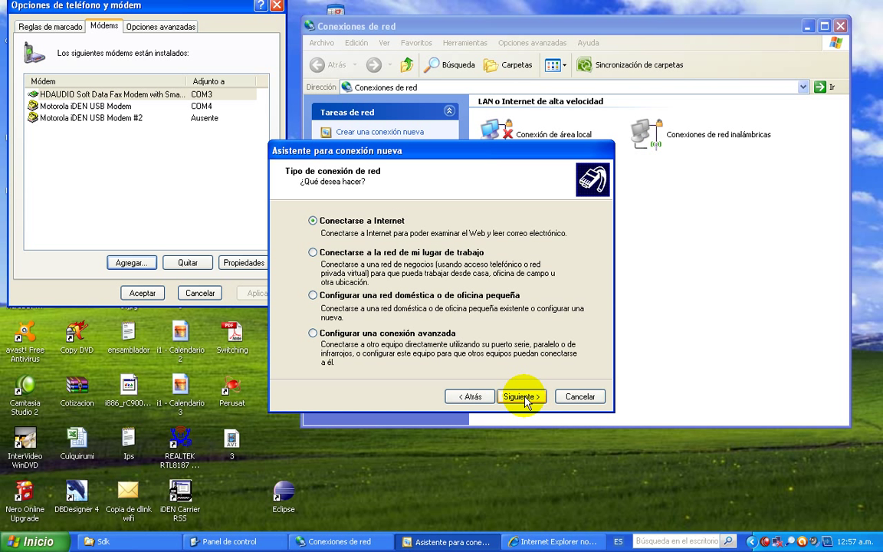
click(412, 257)
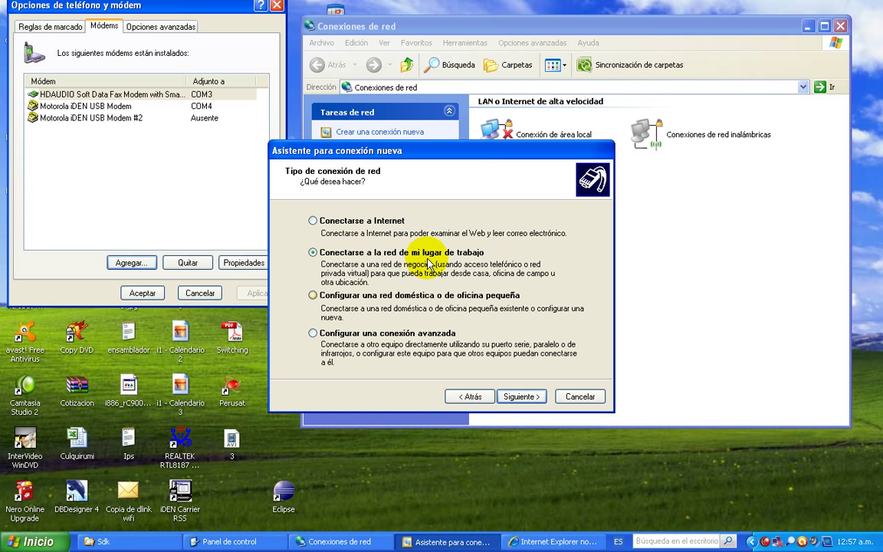
click(523, 397)
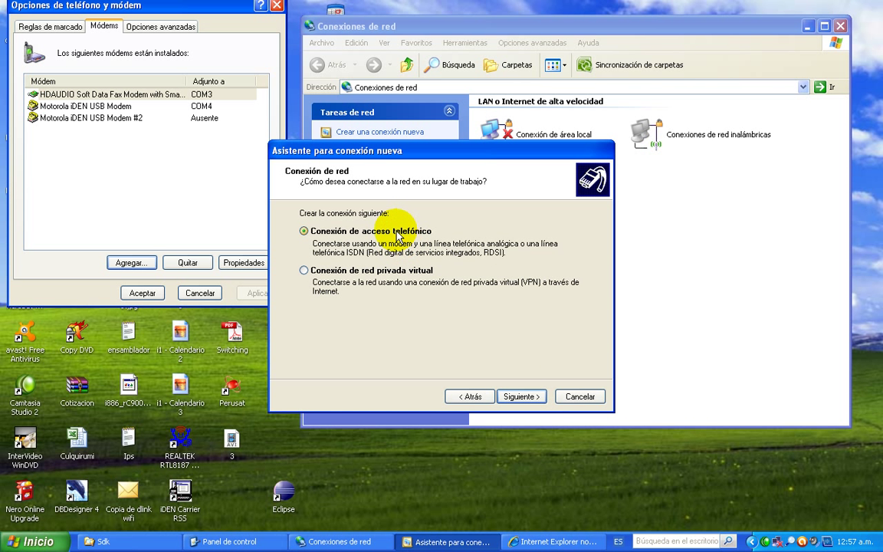
click(518, 398)
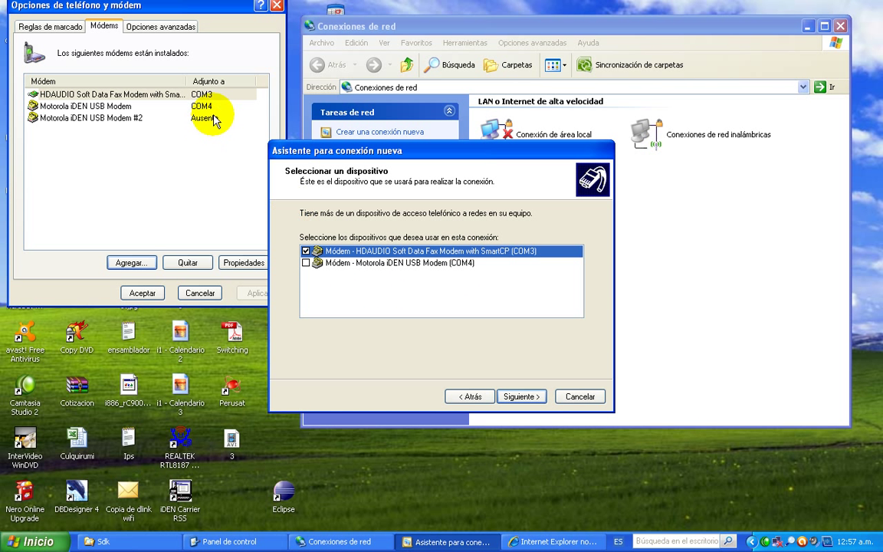
Step: Select only the Motorola iDEN USB Modem on COM4, unticking the HDAUDIO fax modem
click(306, 263)
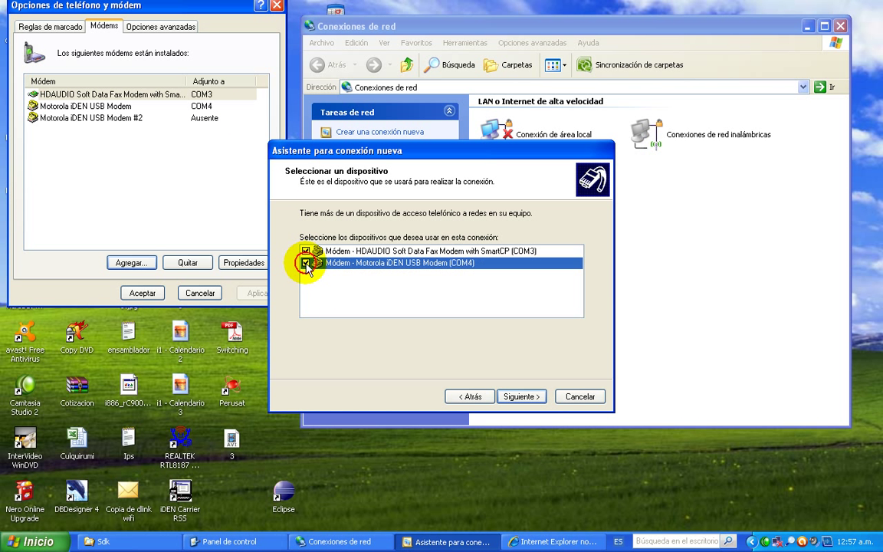
click(306, 252)
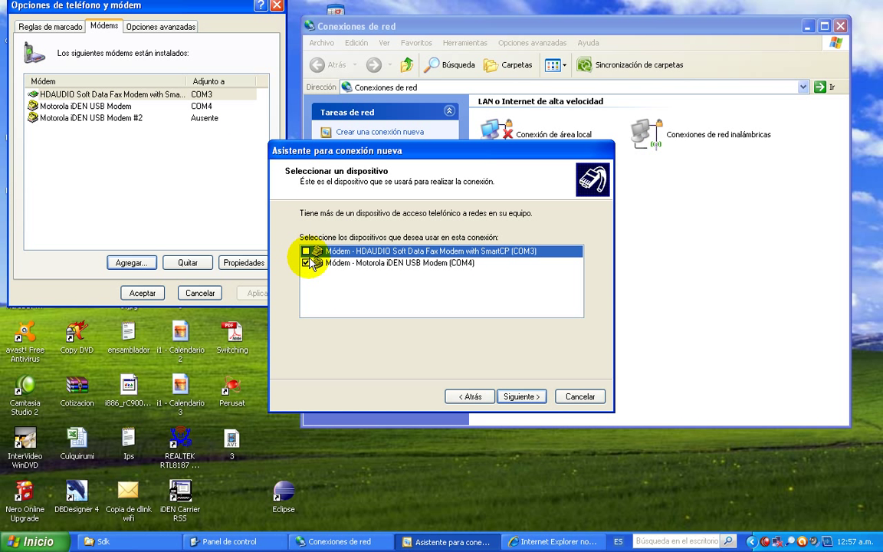
click(519, 397)
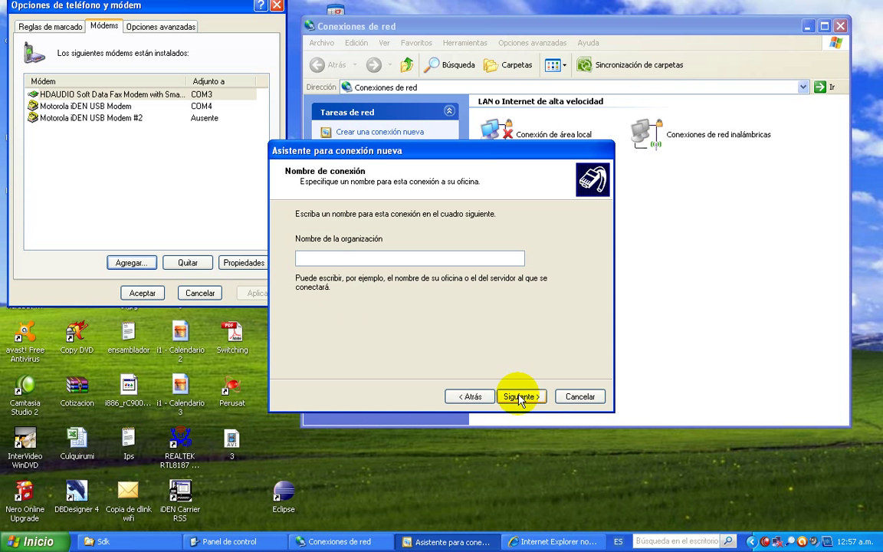
Step: Name the connection i1, enter its phone number, and finish the wizard
text(i1)
drag(445, 153, 196, 259)
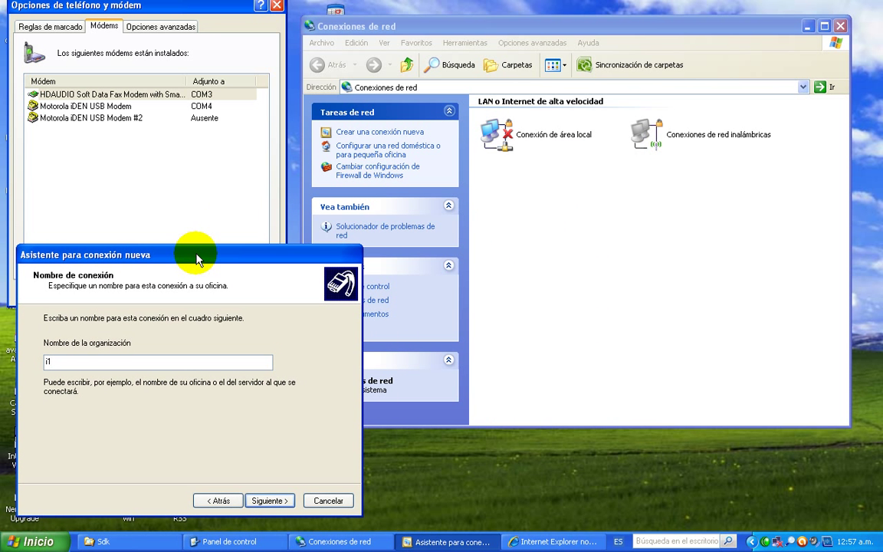
click(268, 503)
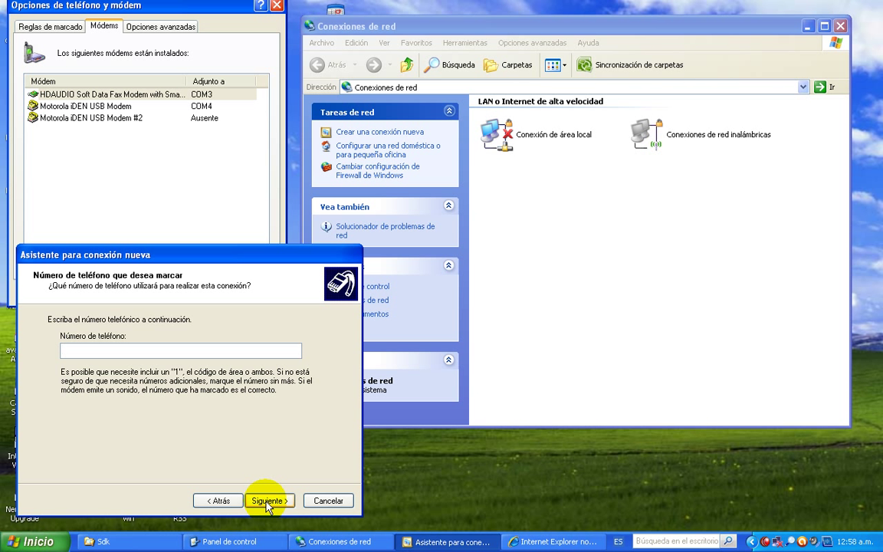
text(946102748)
click(268, 501)
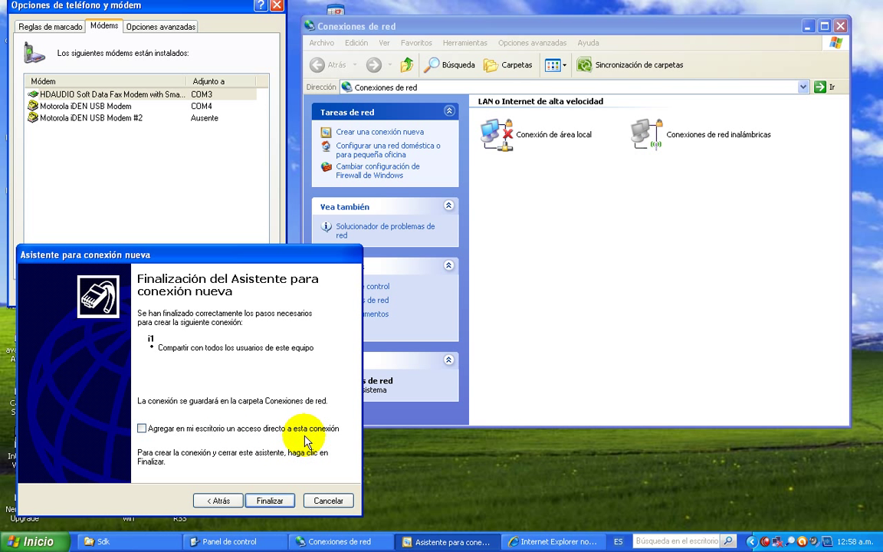
click(266, 501)
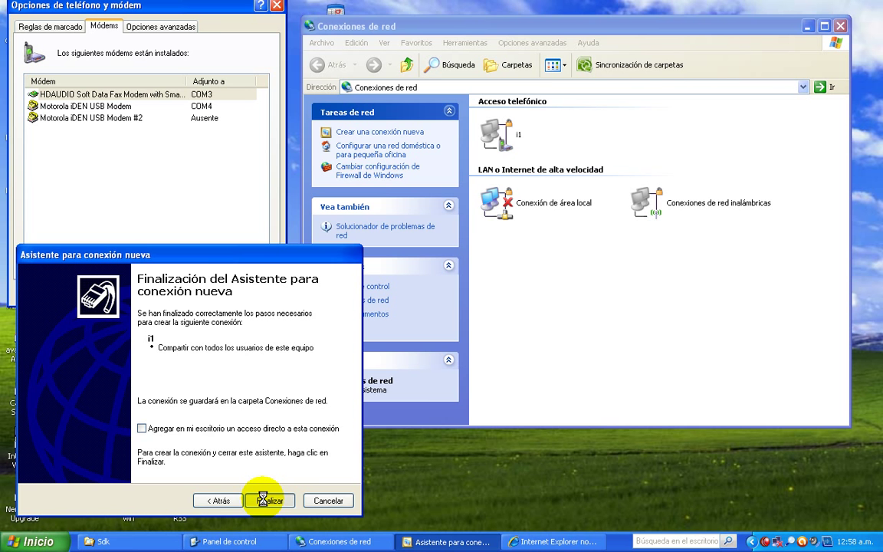
Step: Dial i1 with Marcar in the Conectarse a i1 dialog and let the connection complete
drag(525, 139, 327, 166)
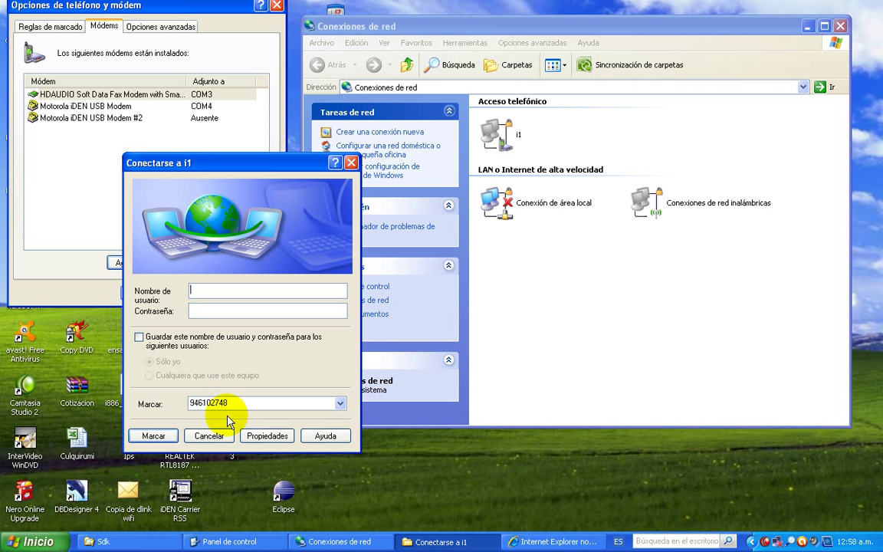
click(153, 436)
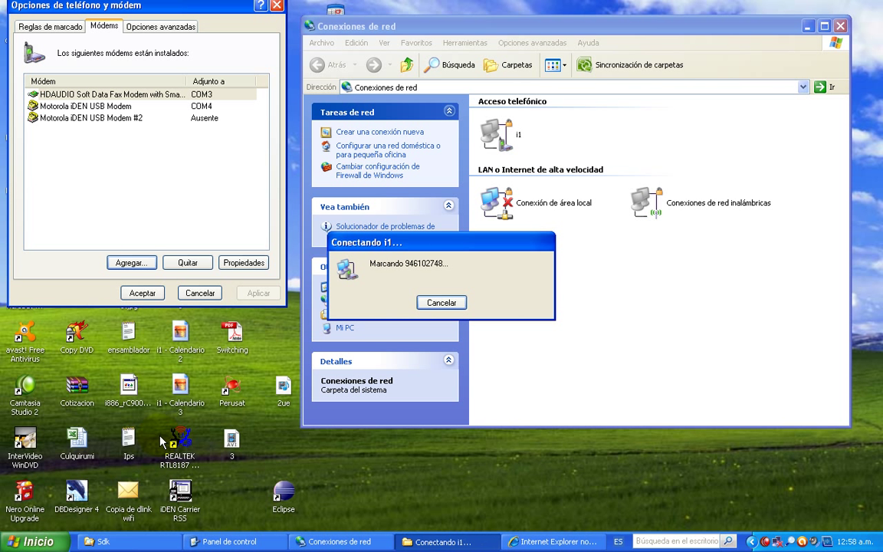
click(438, 250)
drag(440, 253, 589, 302)
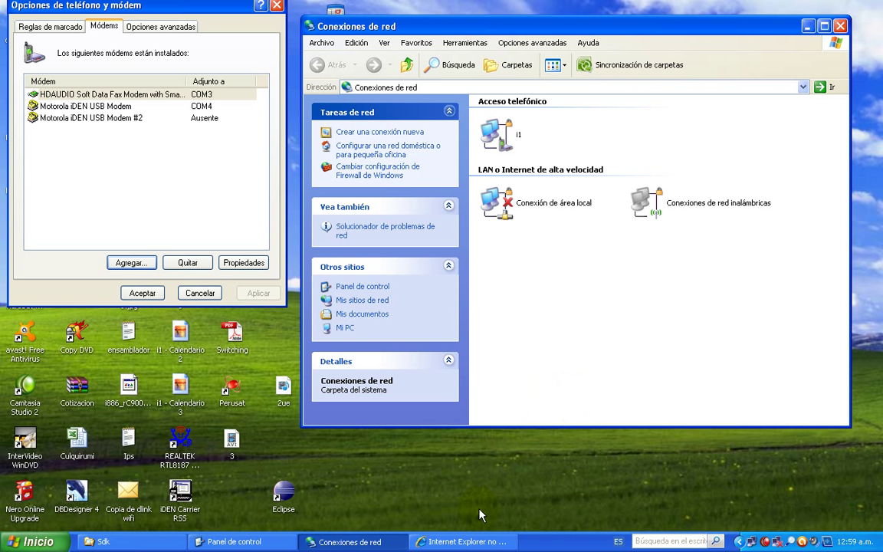
Step: Reload google.com.pe in Internet Explorer over the i1 connection and type Hola in the search box
click(453, 542)
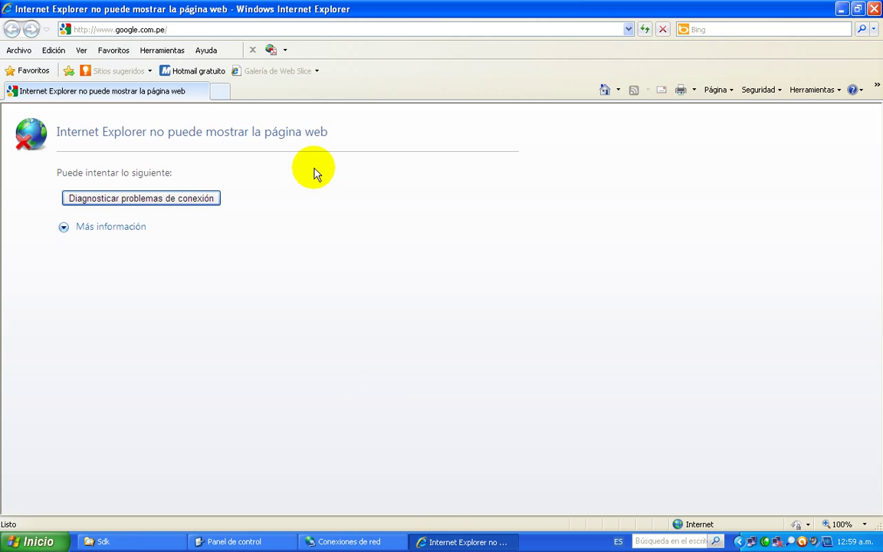
click(173, 28)
click(178, 29)
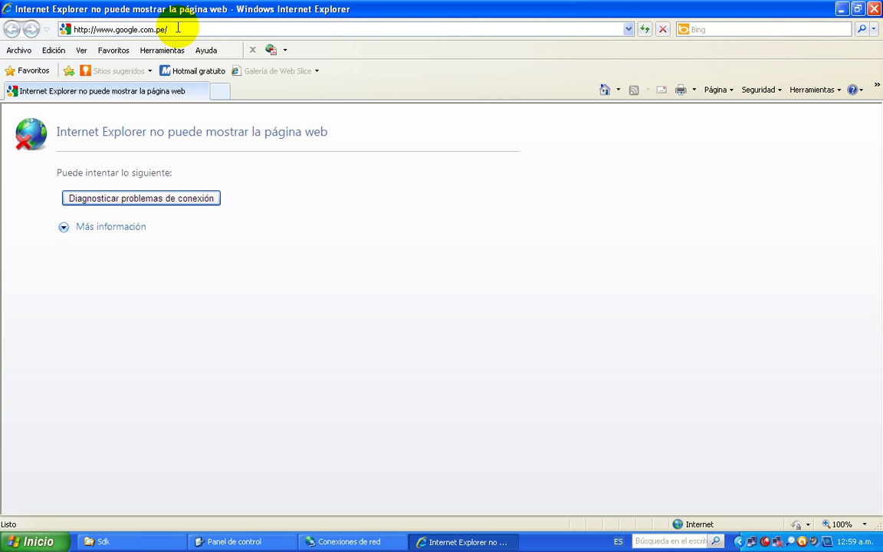
key(Return)
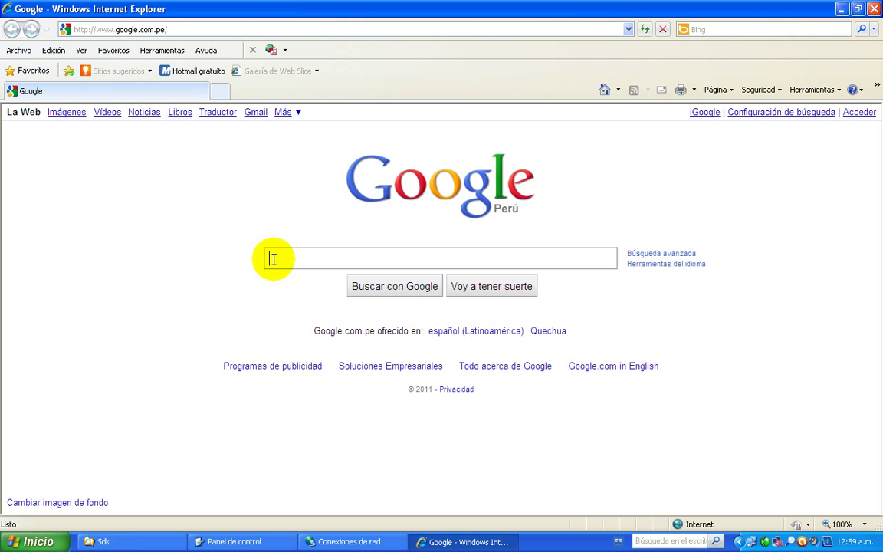
text(Hola)
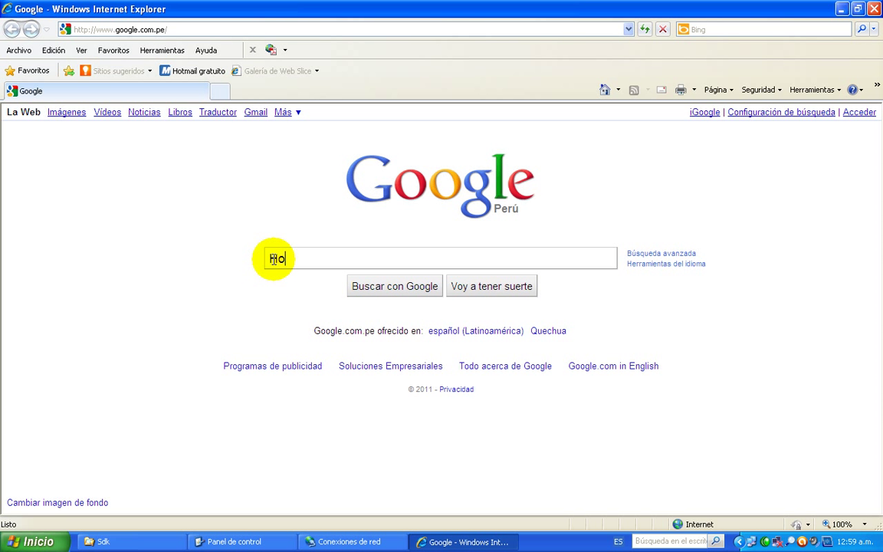